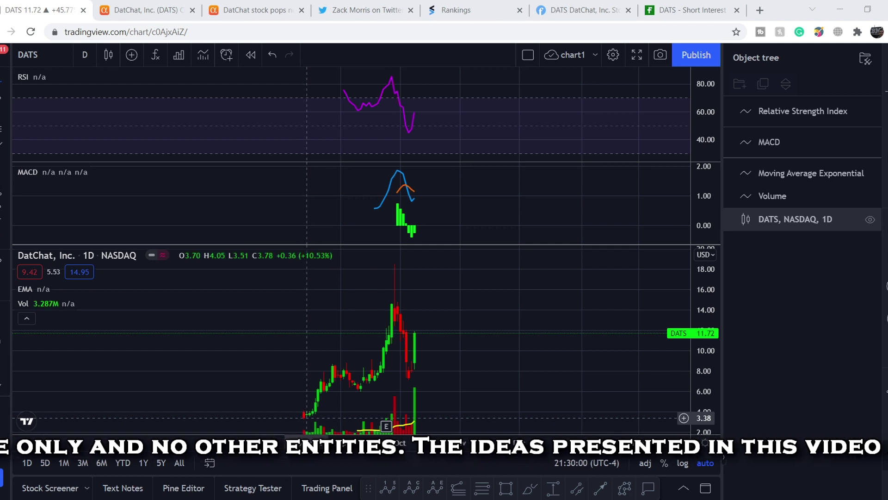
# Measure DATS's price range from its lows to the peak, then to the current price.
pyautogui.moveTo(307, 418); pyautogui.dragTo(646, 264)
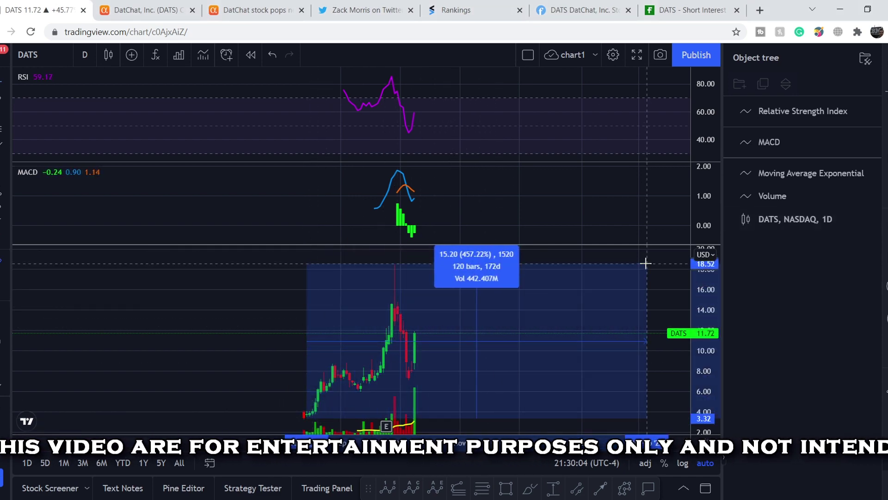
pyautogui.moveTo(646, 263); pyautogui.dragTo(450, 331)
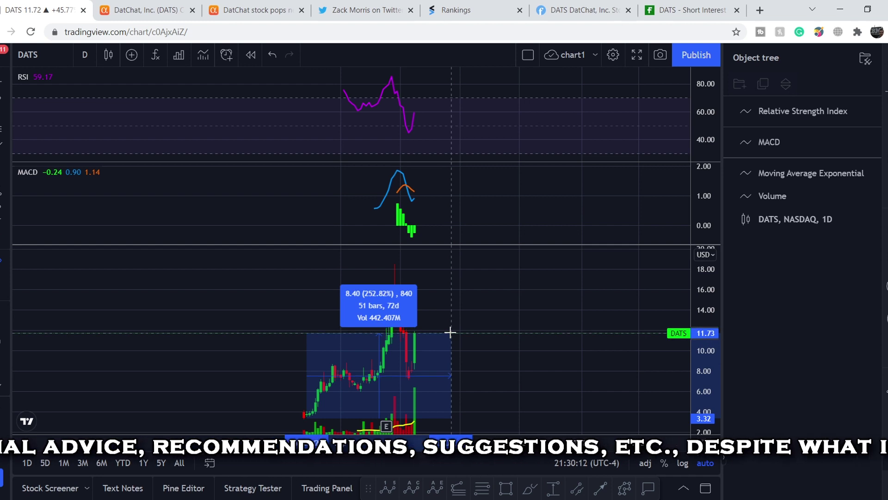
pyautogui.click(453, 339)
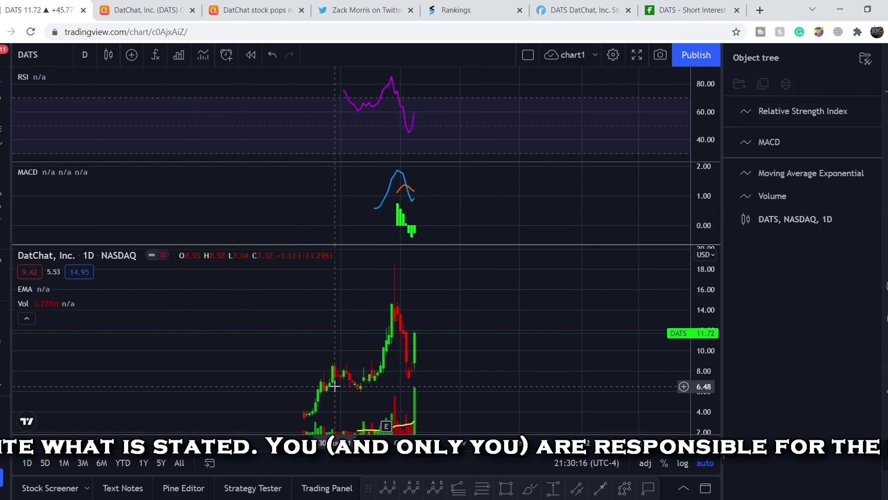
# Zoom in on the recent daily candles and pan them to the centre with room on the right.
pyautogui.scroll(2, 362, 374)
pyautogui.scroll(1, 361, 373)
pyautogui.moveTo(361, 374); pyautogui.dragTo(204, 370)
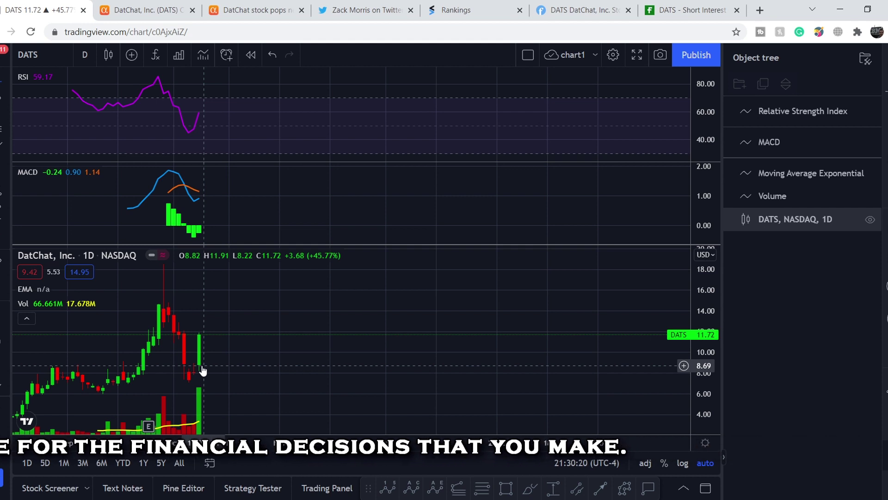
pyautogui.keyDown('shift'); pyautogui.click(202, 366); pyautogui.keyUp('shift')
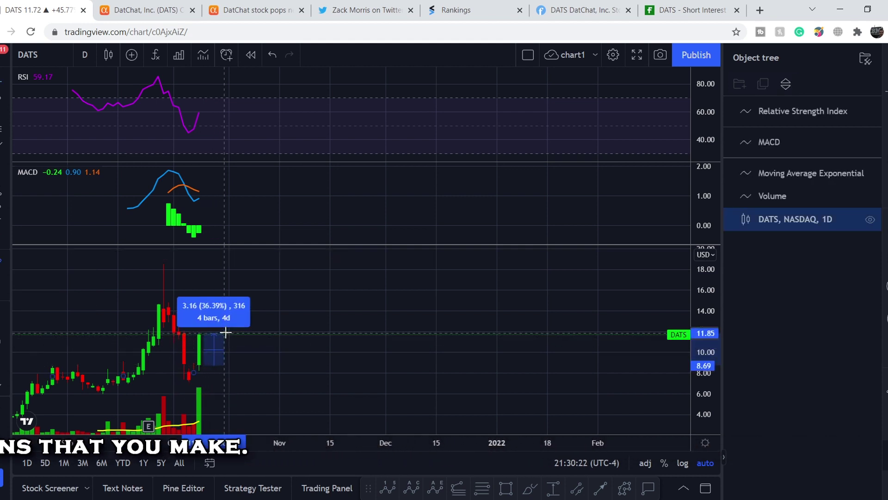
pyautogui.press('Escape')
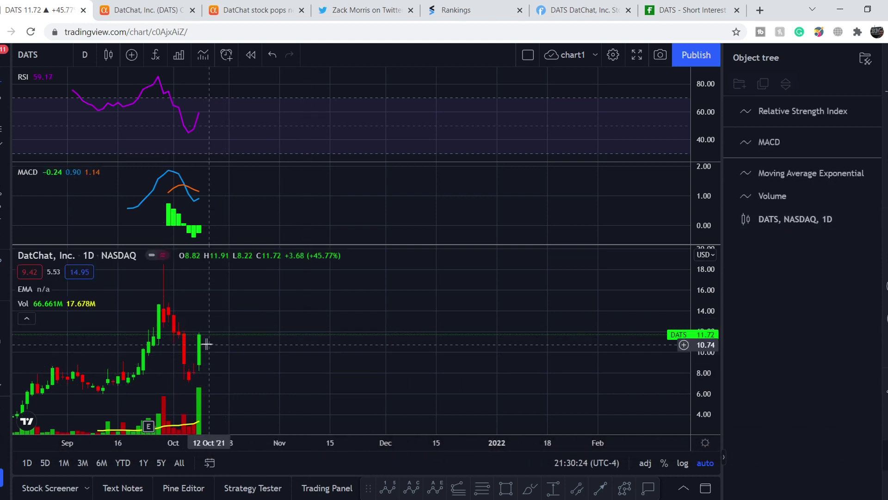
pyautogui.moveTo(212, 403); pyautogui.dragTo(361, 398)
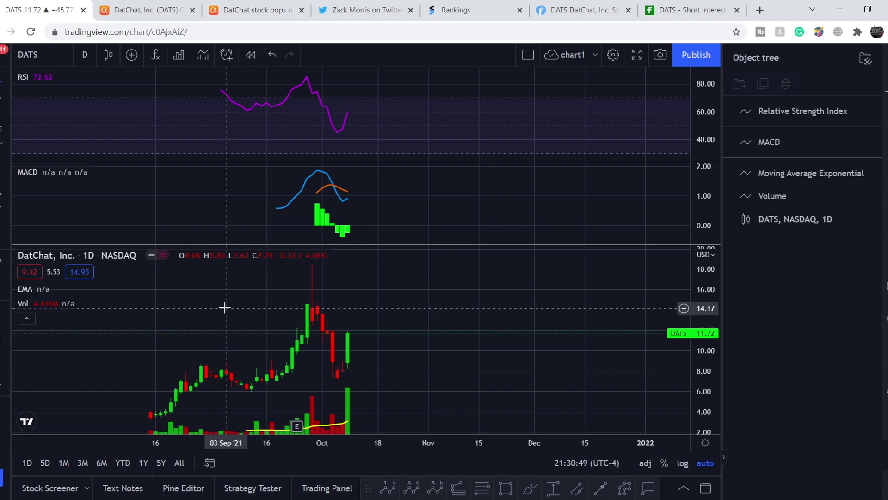
# Bring up the Seeking Alpha DATS Financials Overview tab with the company profile.
pyautogui.click(148, 9)
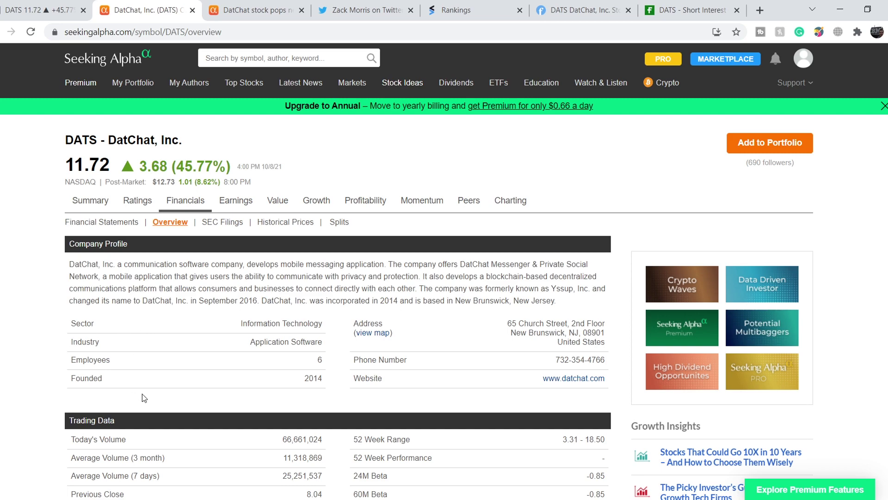
pyautogui.scroll(-5, 144, 398)
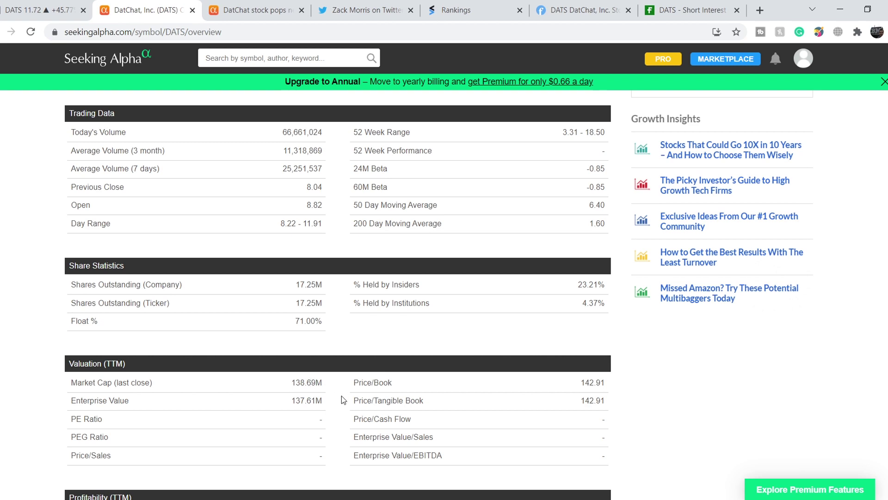
# Scroll through DATS's trading data, valuation, income statement, balance sheet and cash flow figures.
pyautogui.scroll(-2, 340, 395)
pyautogui.scroll(-2, 341, 395)
pyautogui.scroll(-2, 341, 395)
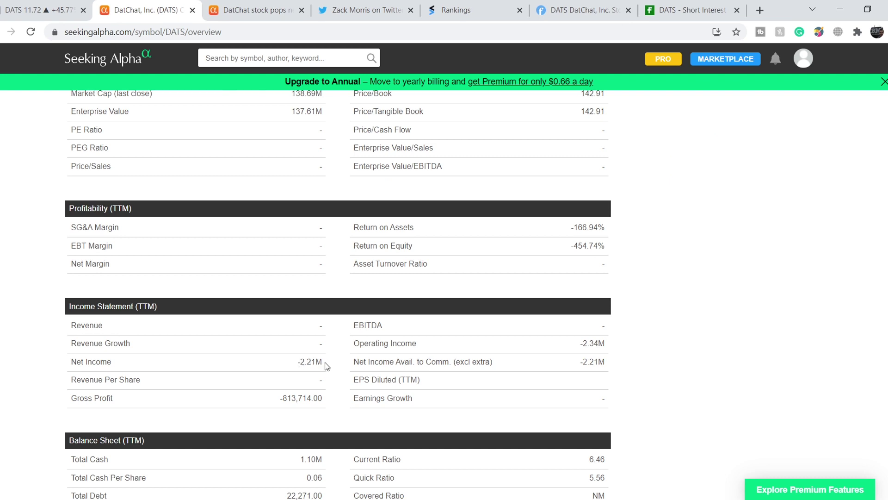
pyautogui.scroll(-2, 326, 368)
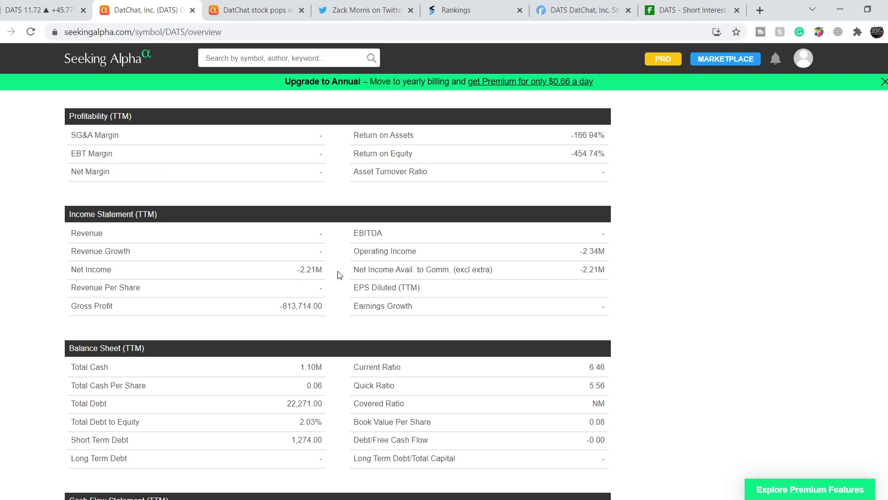
pyautogui.scroll(-1, 339, 274)
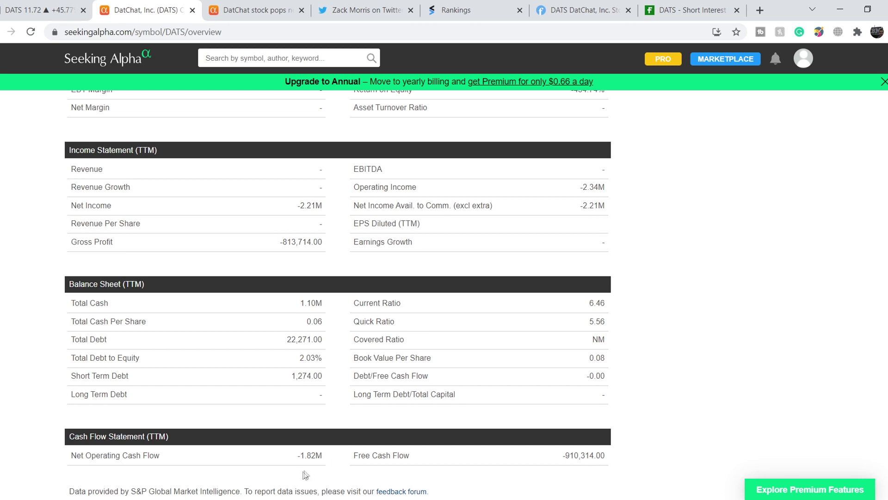
pyautogui.scroll(4, 329, 419)
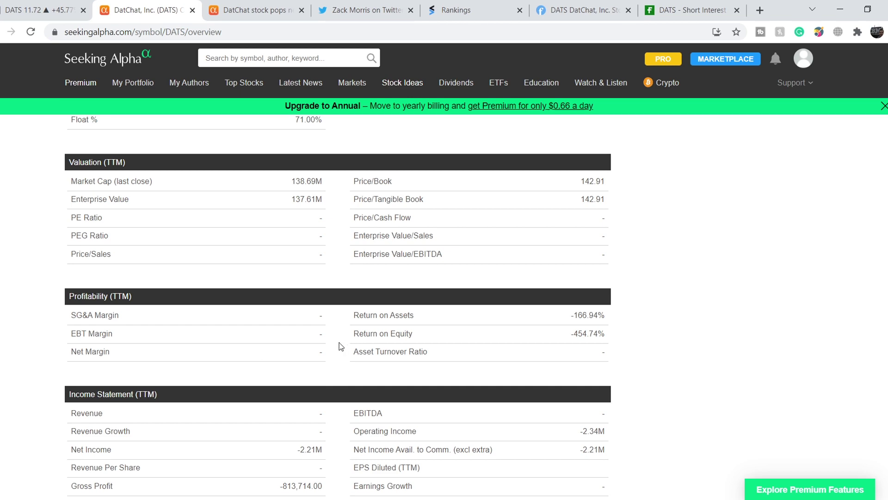
pyautogui.scroll(2, 340, 346)
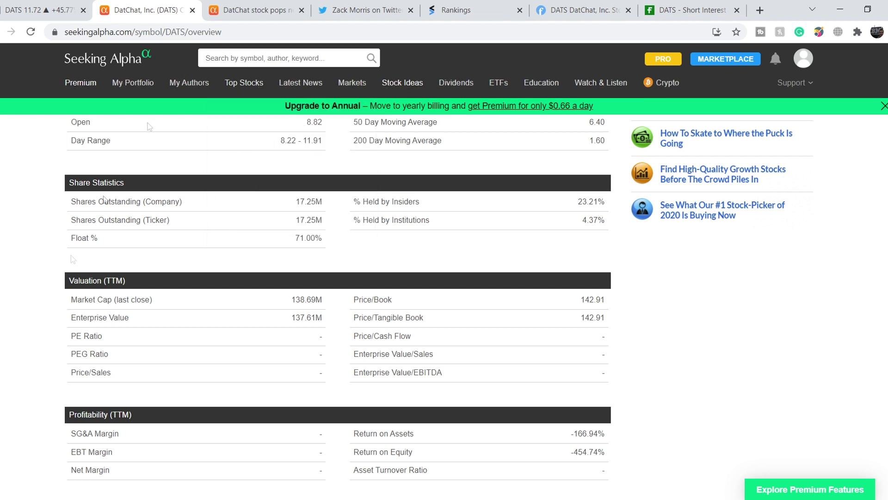
pyautogui.hotkey('ctrl', 'Tab')
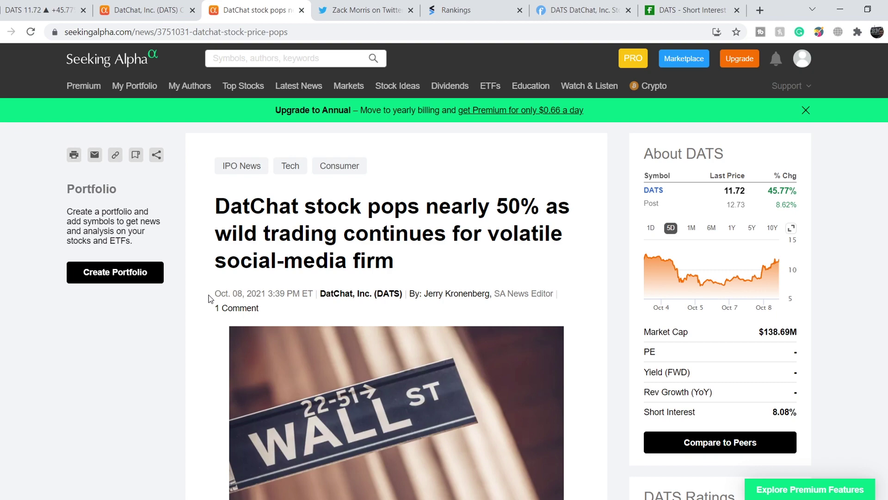
# Read the DatChat article, highlighting the nearly 50% jump, the $11.91 high and short-squeeze talk.
pyautogui.scroll(-8, 209, 298)
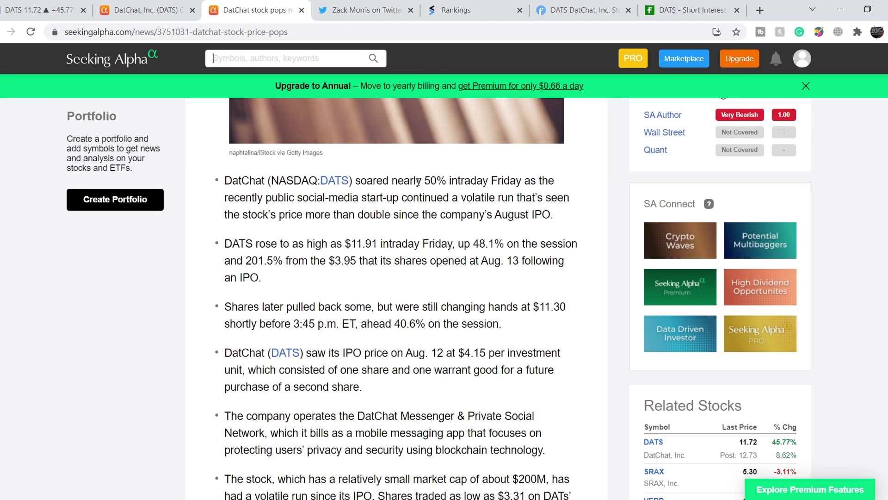
pyautogui.moveTo(421, 180); pyautogui.dragTo(455, 214)
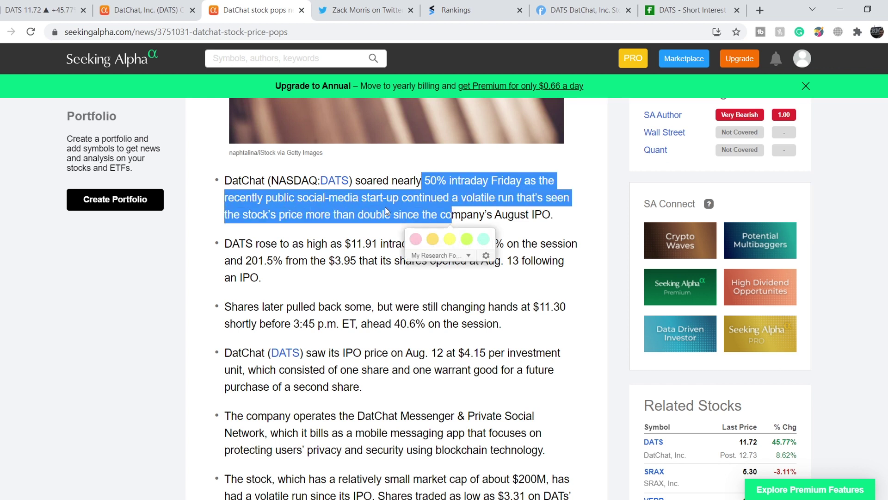
pyautogui.click(267, 231)
pyautogui.moveTo(226, 242)
pyautogui.mouseDown()
pyautogui.moveTo(283, 270)
pyautogui.moveTo(299, 288)
pyautogui.mouseUp()
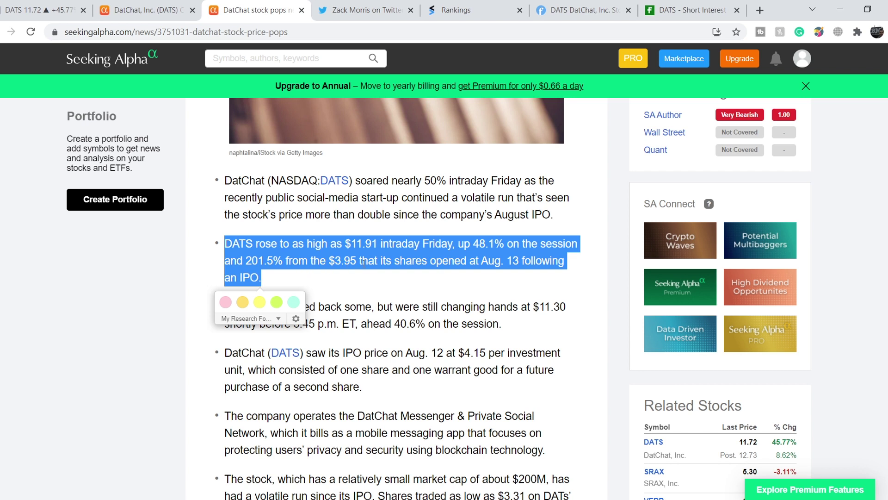
pyautogui.click(393, 280)
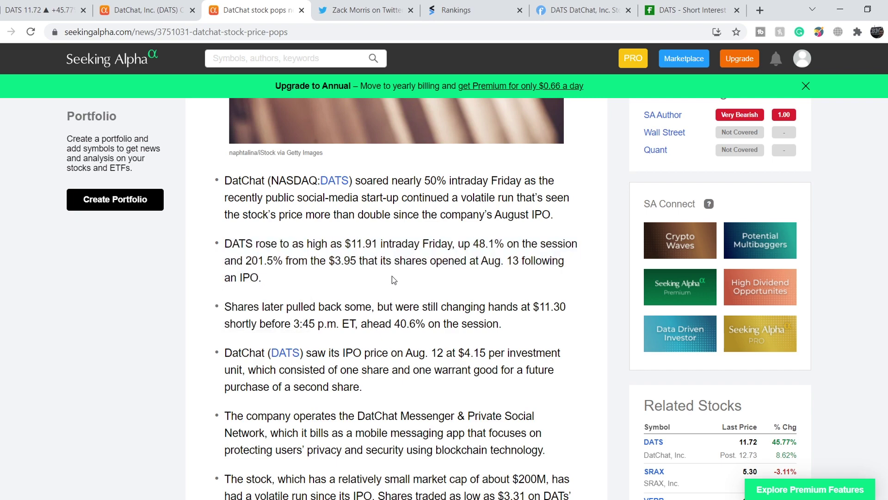
pyautogui.scroll(-3, 393, 278)
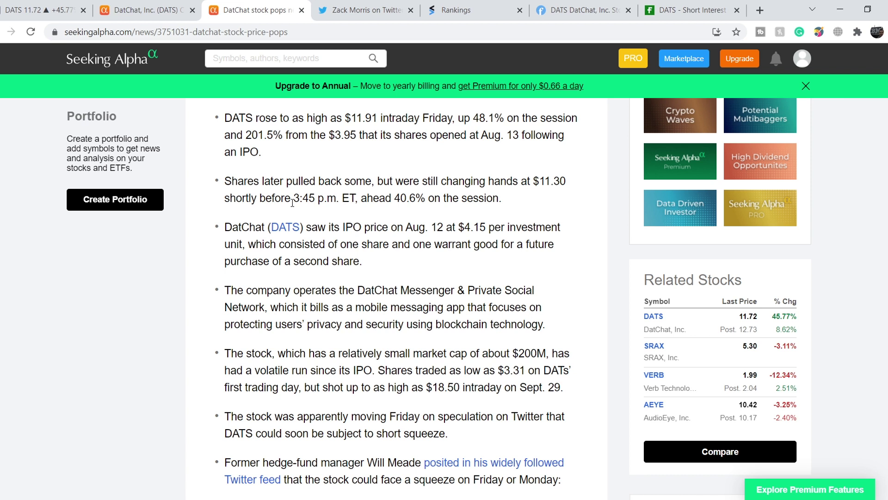
pyautogui.moveTo(225, 416); pyautogui.dragTo(455, 436)
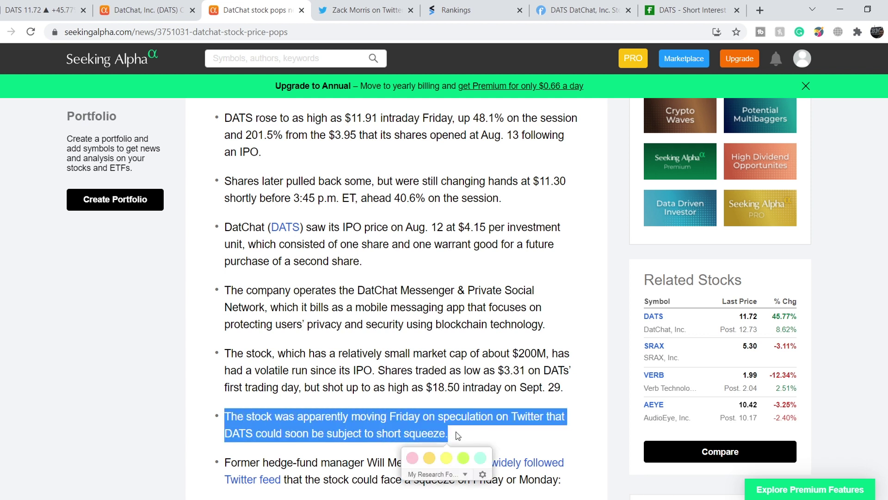
pyautogui.click(343, 426)
# View the $DATS tweet about CEI and low float, then the Stocktwits watcher rankings.
pyautogui.click(352, 12)
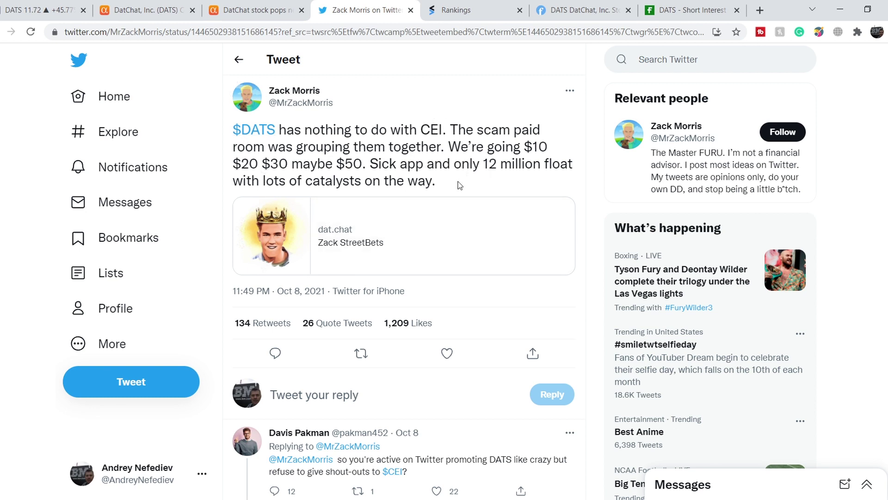
pyautogui.click(446, 10)
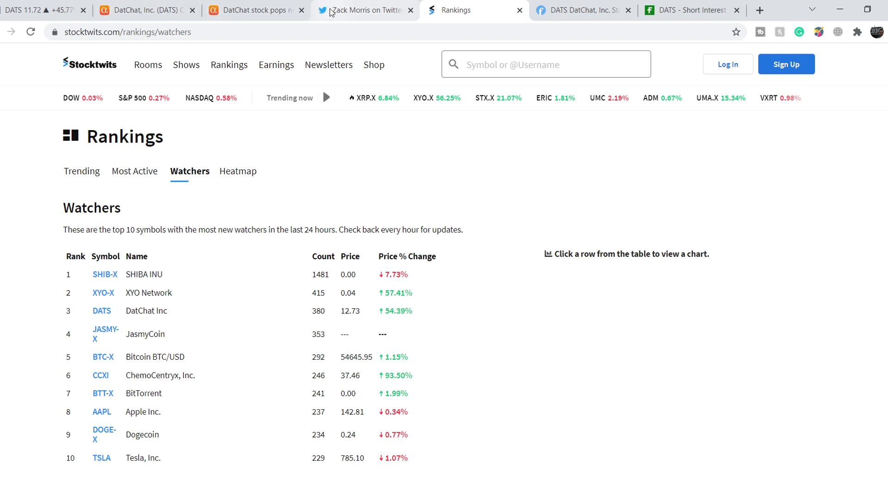
# Switch to the Finviz DATS quote page showing float, short float and daily gain.
pyautogui.click(582, 16)
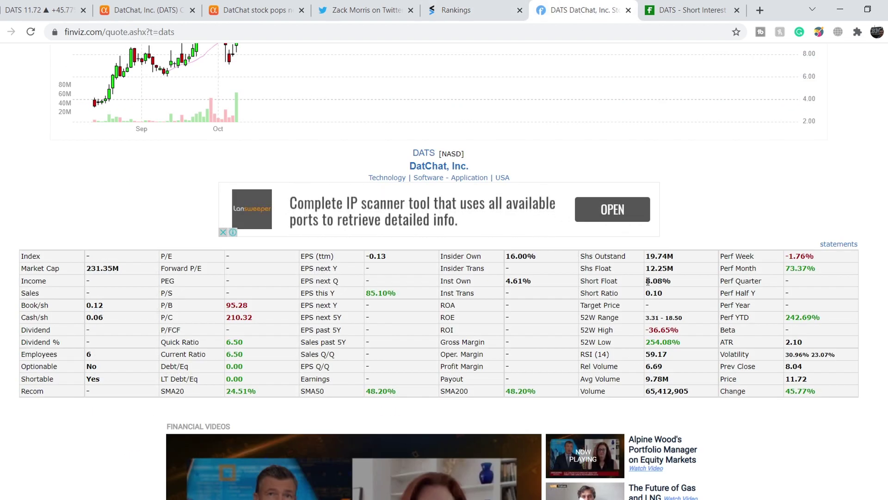
pyautogui.moveTo(646, 281); pyautogui.dragTo(679, 284)
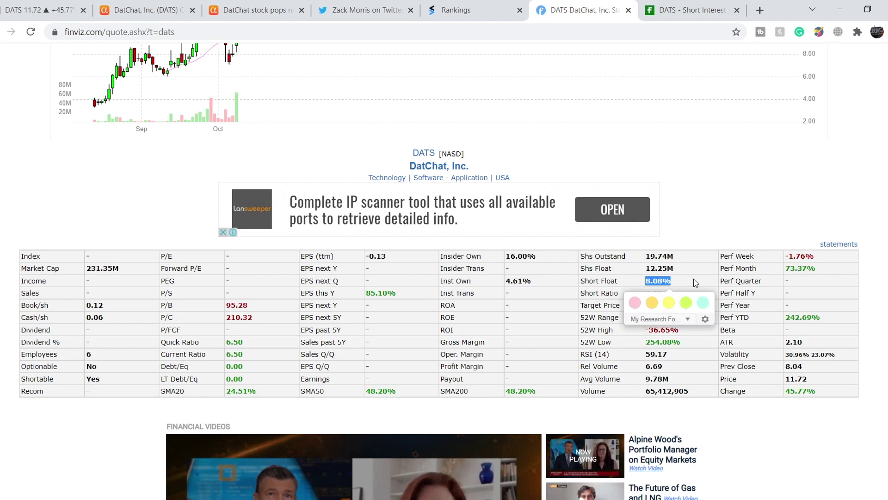
pyautogui.click(711, 115)
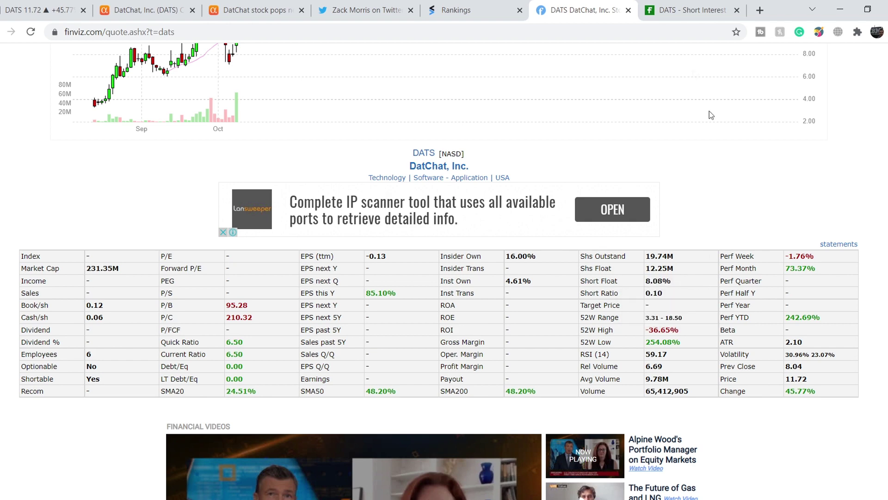
pyautogui.click(685, 10)
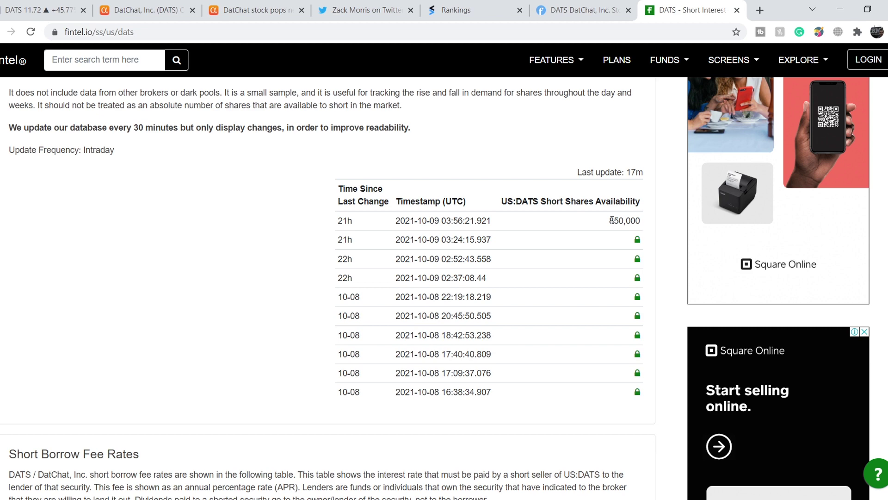
# Check DATS short borrow fee rates on Fintel, briefly revisit Finviz, and return to TradingView.
pyautogui.scroll(-5, 612, 220)
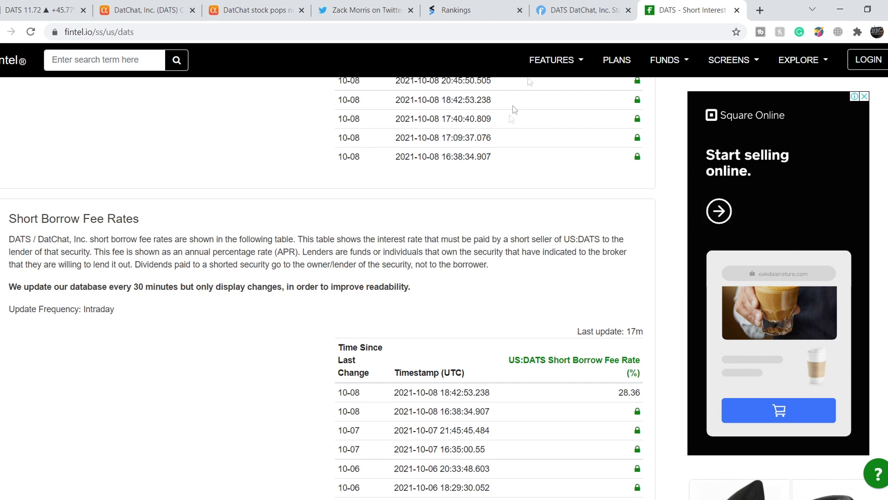
pyautogui.click(580, 10)
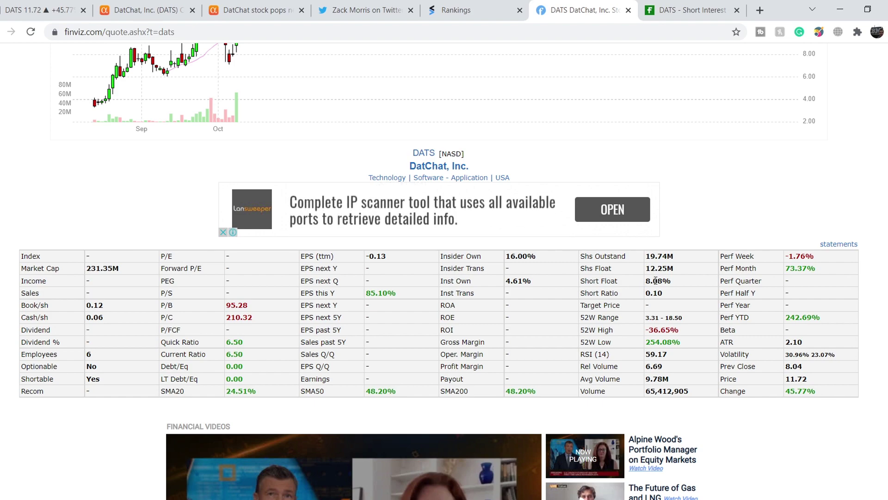
pyautogui.click(684, 10)
pyautogui.scroll(-5, 592, 167)
pyautogui.scroll(6, 592, 164)
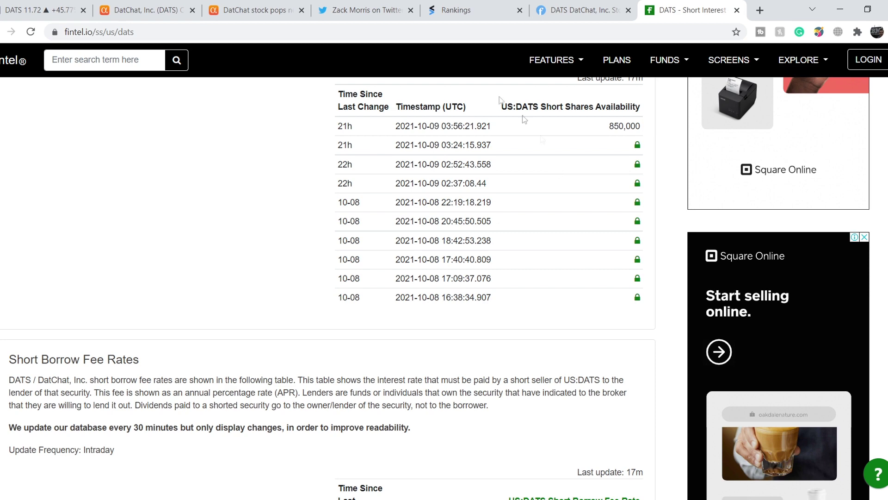
pyautogui.click(39, 16)
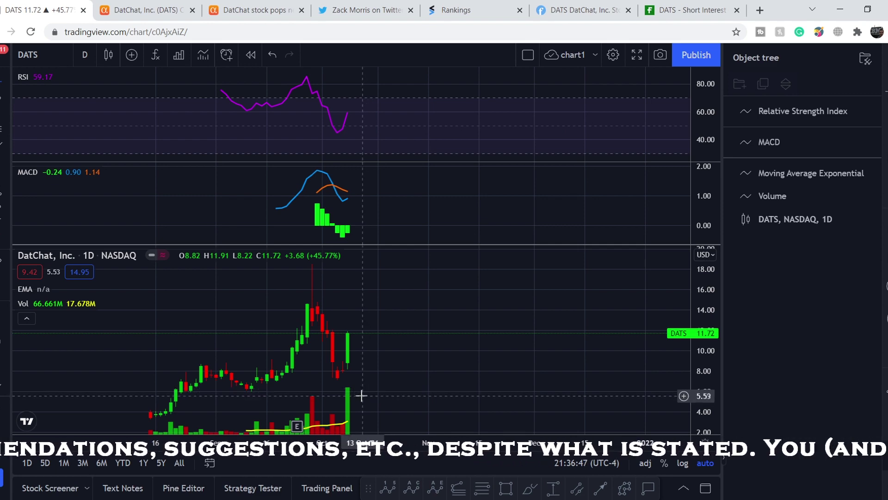
# Change the DATS chart interval from daily to 1-hour candles.
pyautogui.click(85, 54)
pyautogui.click(114, 231)
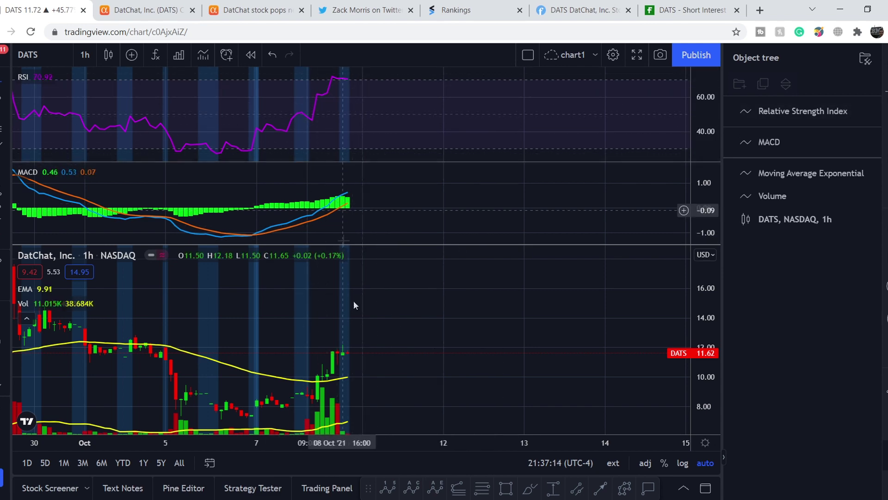
pyautogui.click(85, 55)
# Use 15-minute bars and draw a falling RSI trend line plus a rising line from 10.93 to 12.19.
pyautogui.click(94, 153)
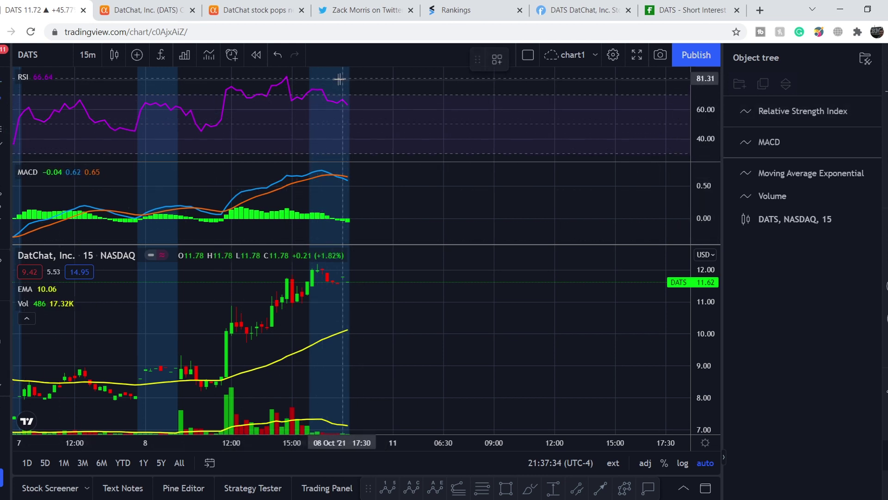
pyautogui.click(282, 72)
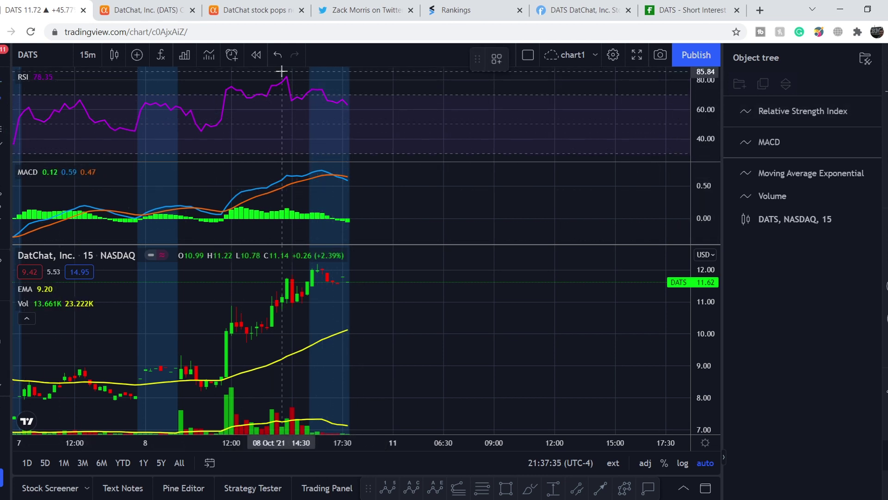
pyautogui.click(361, 106)
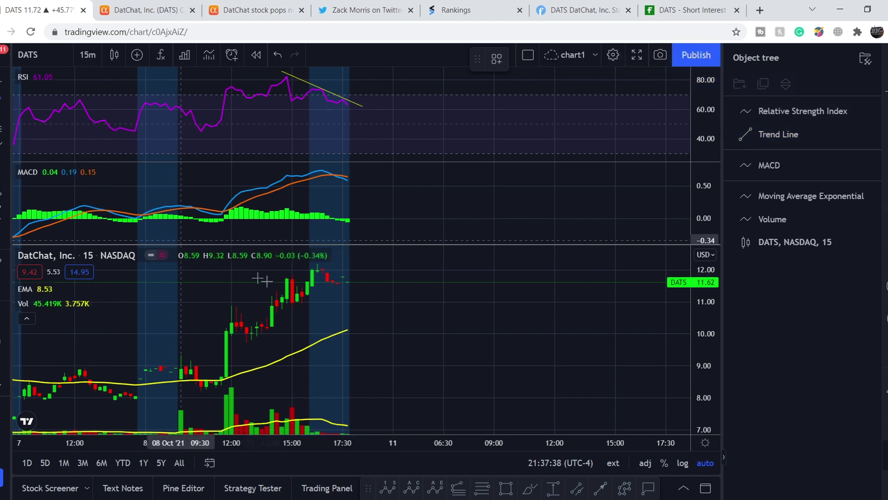
pyautogui.click(268, 303)
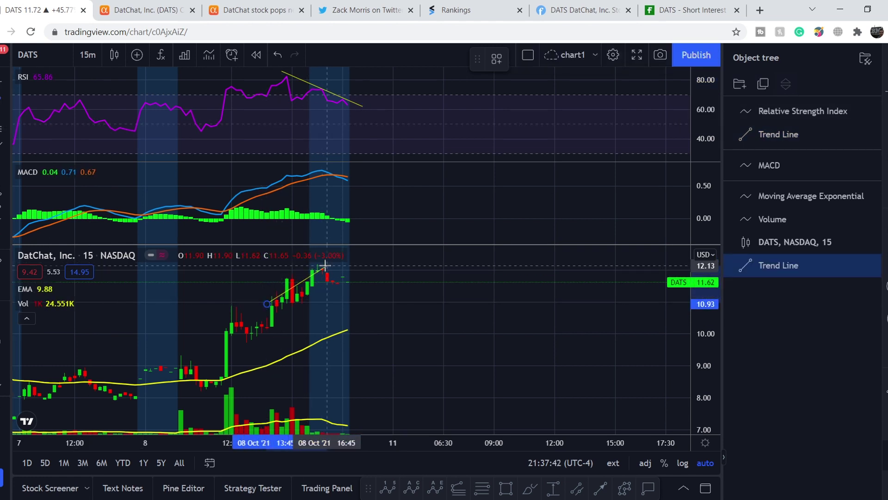
pyautogui.click(316, 264)
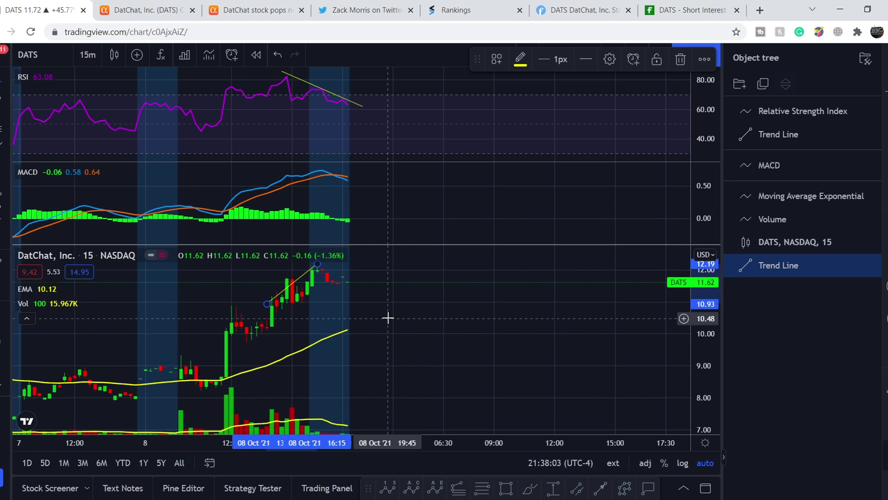
pyautogui.scroll(-1, 388, 318)
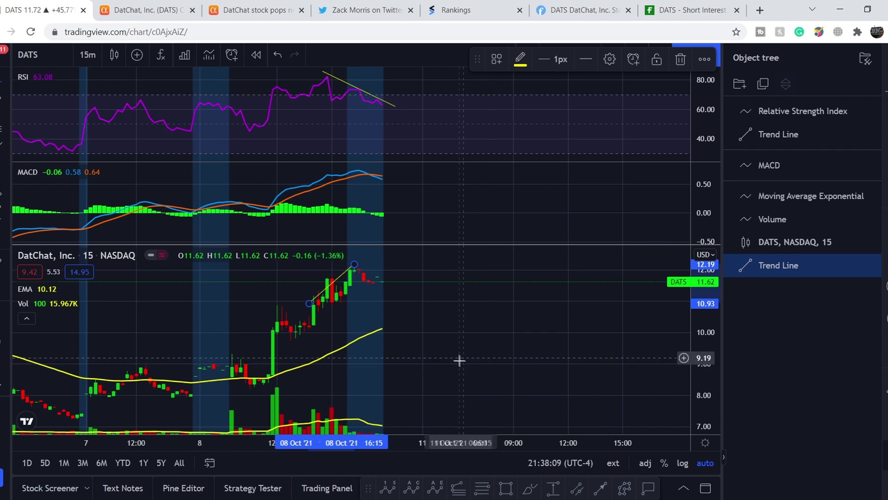
# Place Elliott impulse points 0, i, ii, iii, iv, v from the 7 Oct low to the top.
pyautogui.moveTo(494, 370)
pyautogui.mouseDown()
pyautogui.moveTo(559, 345)
pyautogui.moveTo(581, 348)
pyautogui.mouseUp()
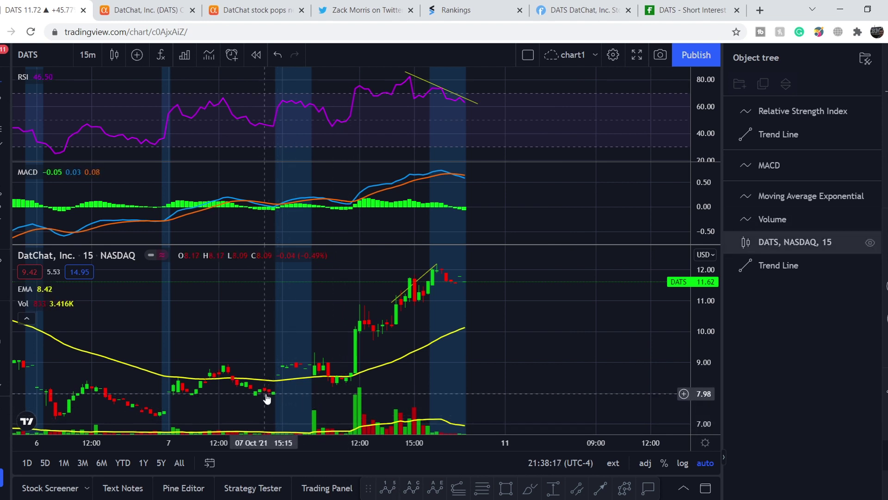
pyautogui.click(269, 397)
pyautogui.click(309, 356)
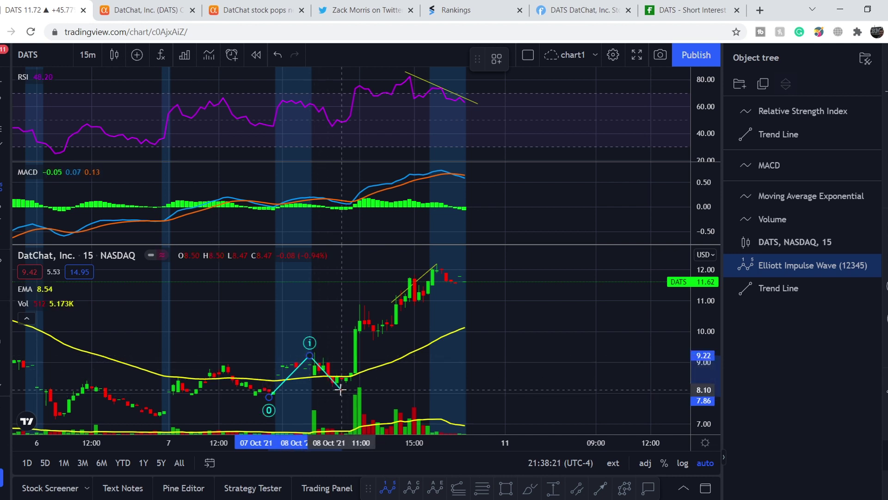
pyautogui.click(339, 389)
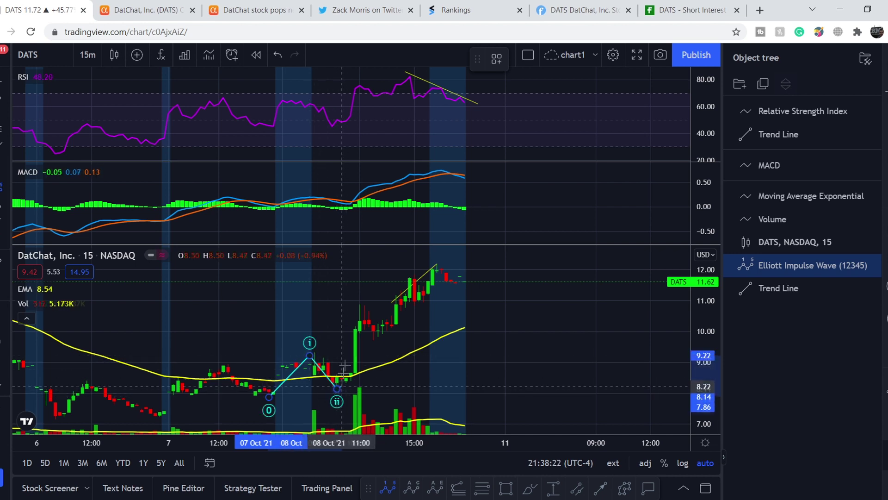
pyautogui.click(364, 302)
pyautogui.click(382, 342)
pyautogui.click(437, 263)
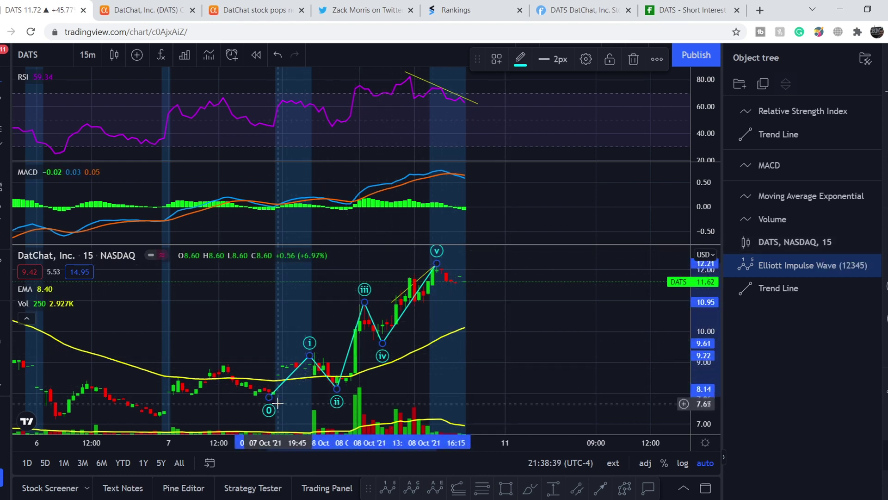
pyautogui.click(485, 491)
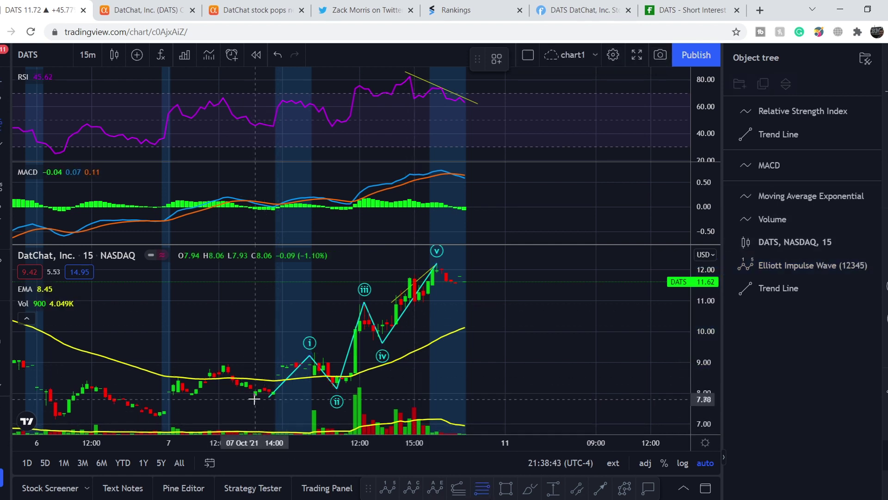
# Draw a Fibonacci retracement from the 7.82 low to the 12.19 high.
pyautogui.click(254, 399)
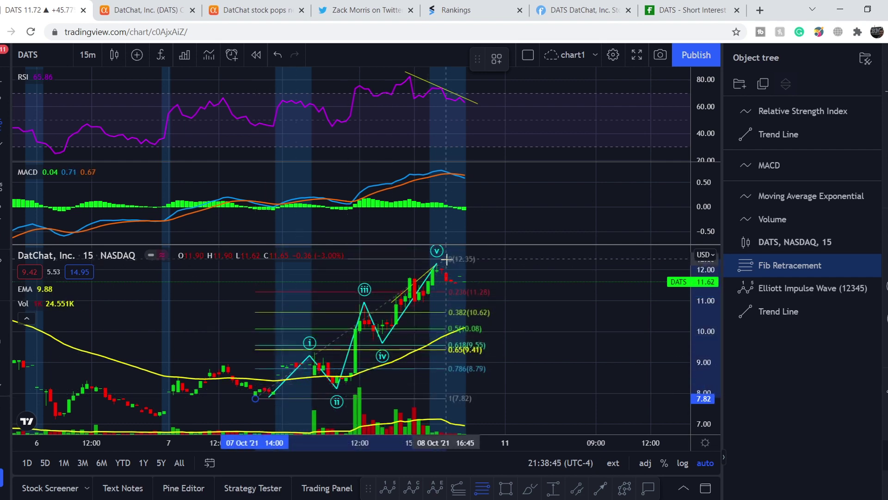
pyautogui.click(568, 264)
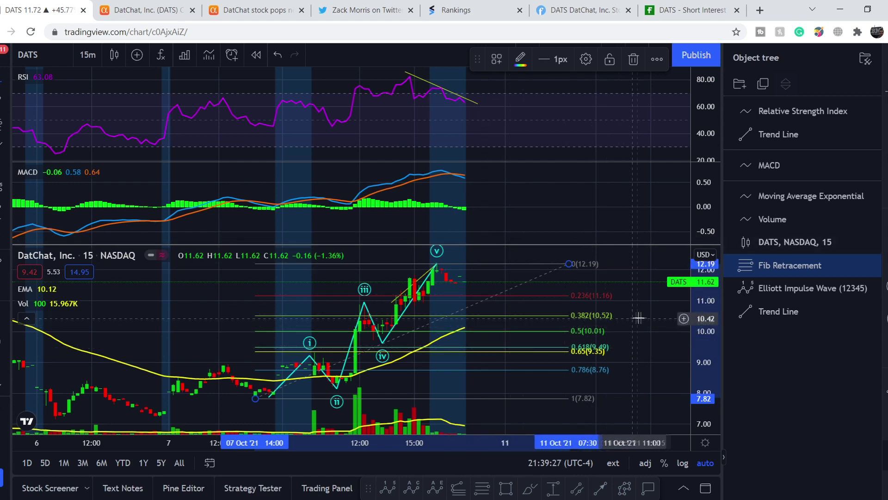
# Compress the price scale and zoom out to reveal the extension levels.
pyautogui.moveTo(704, 319)
pyautogui.mouseDown()
pyautogui.moveTo(638, 335)
pyautogui.moveTo(646, 425)
pyautogui.mouseUp()
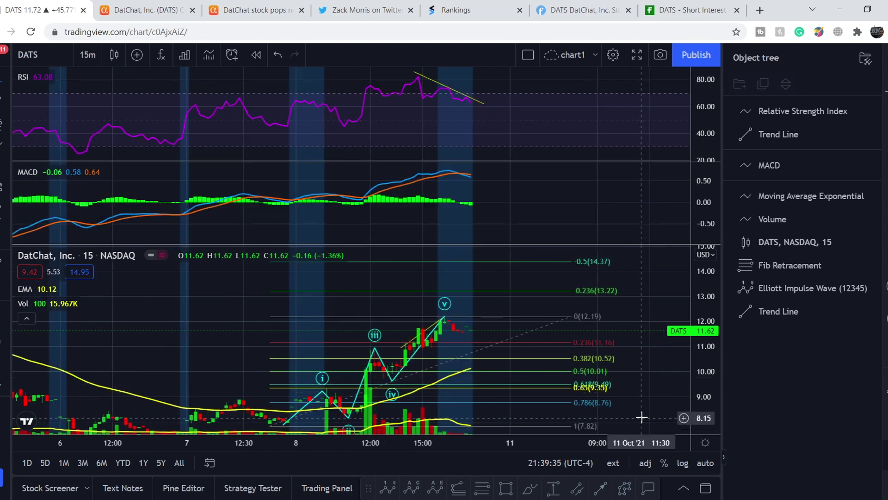
pyautogui.scroll(-5, 532, 361)
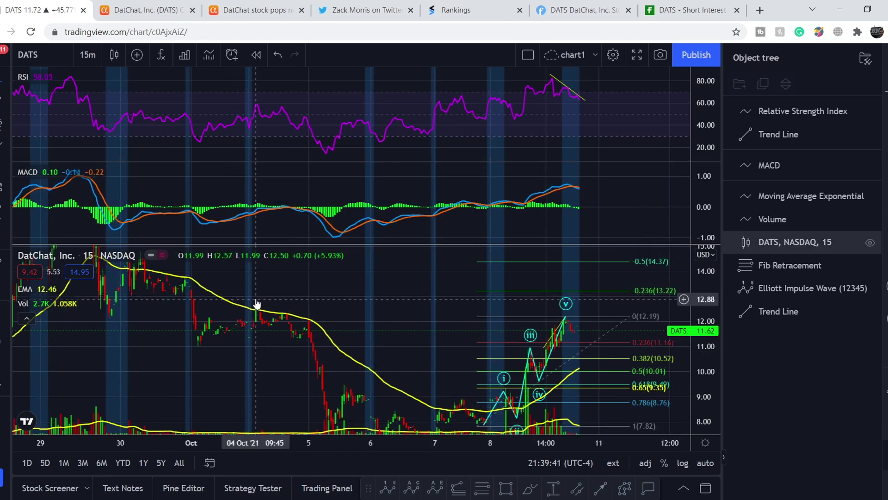
pyautogui.scroll(-3, 462, 335)
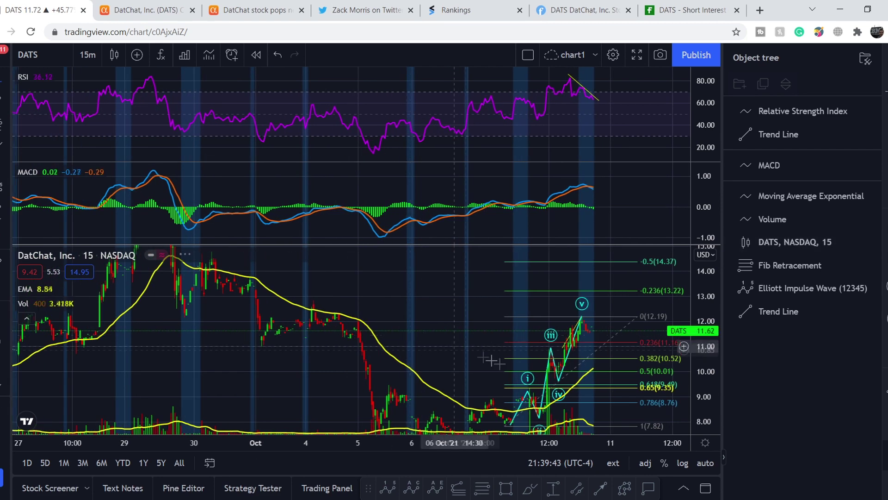
# Draw a price range from the 4 Oct high near 12.88 down to 9.38, a 3.50 (37.35%) move.
pyautogui.click(552, 489)
pyautogui.click(600, 334)
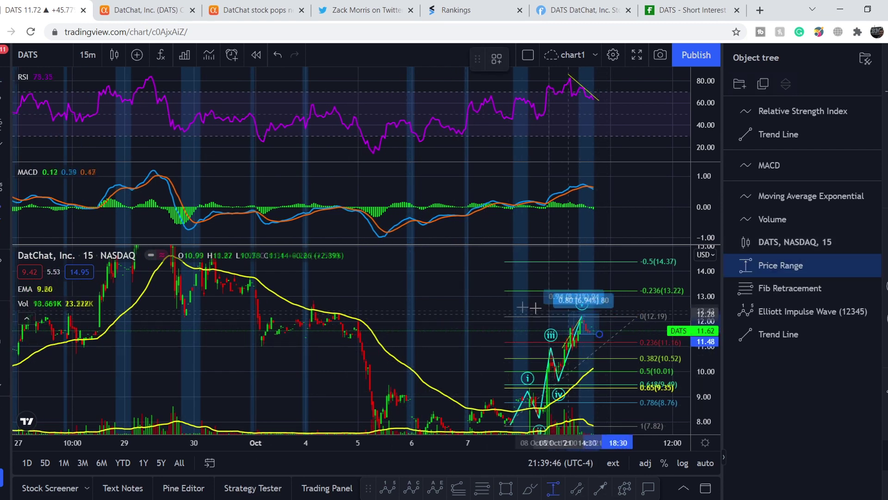
pyautogui.click(310, 298)
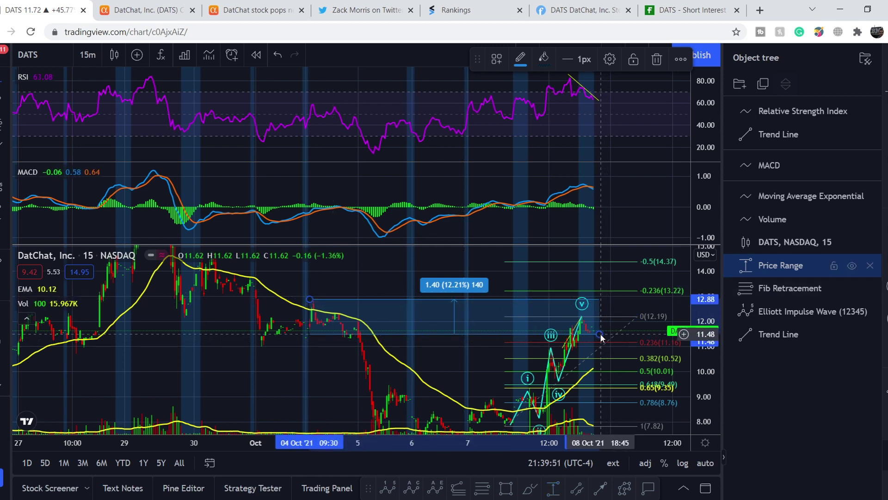
pyautogui.moveTo(599, 334); pyautogui.dragTo(617, 387)
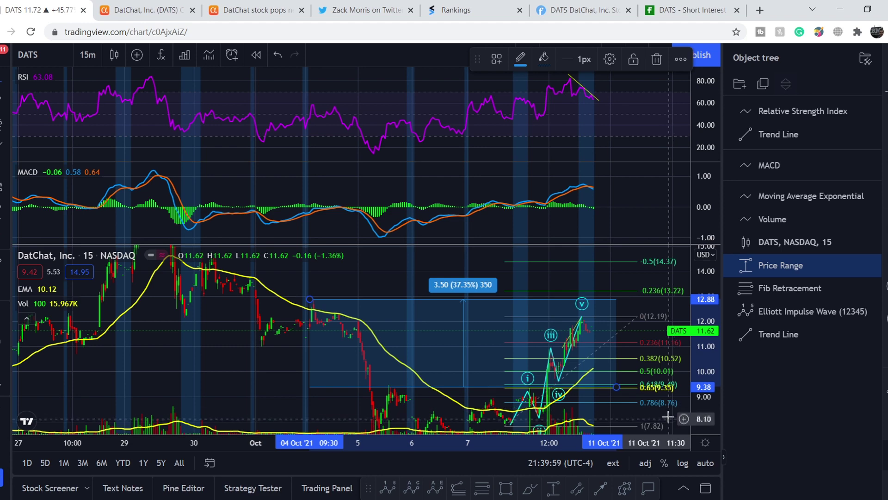
pyautogui.moveTo(677, 407)
pyautogui.mouseDown()
pyautogui.moveTo(618, 369)
pyautogui.moveTo(616, 351)
pyautogui.mouseUp()
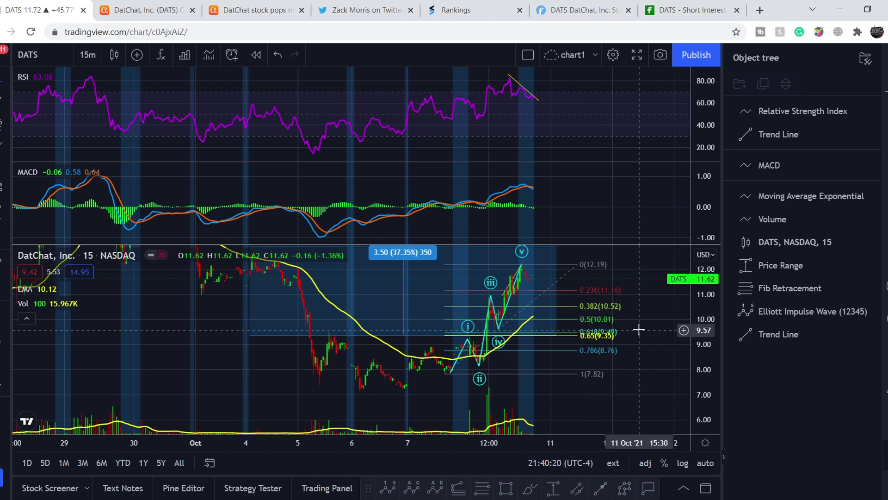
# Reshape the price range into a -3.33 (-28.74%) drop from the wave top, then recentre the chart.
pyautogui.moveTo(555, 334); pyautogui.dragTo(556, 277)
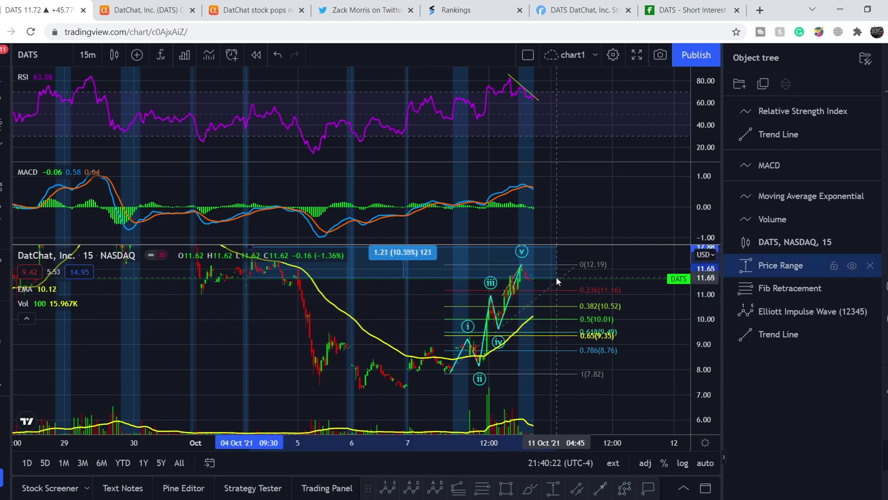
pyautogui.moveTo(381, 269); pyautogui.dragTo(420, 331)
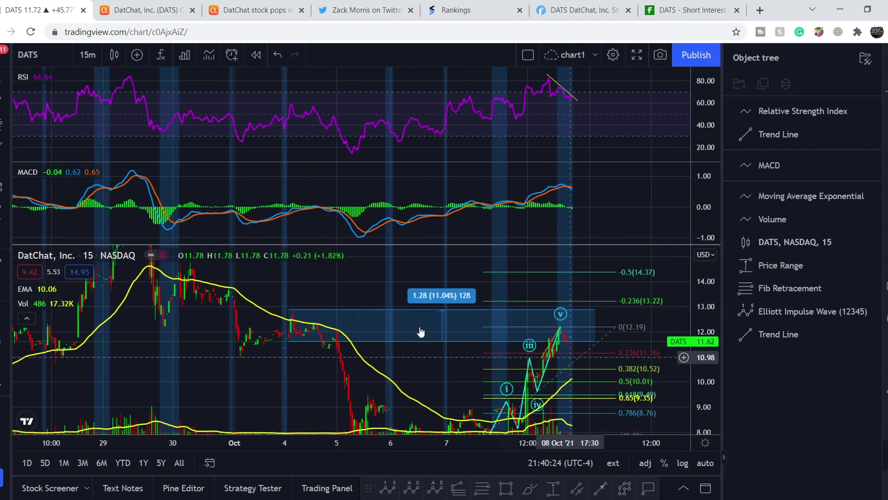
pyautogui.click(287, 309)
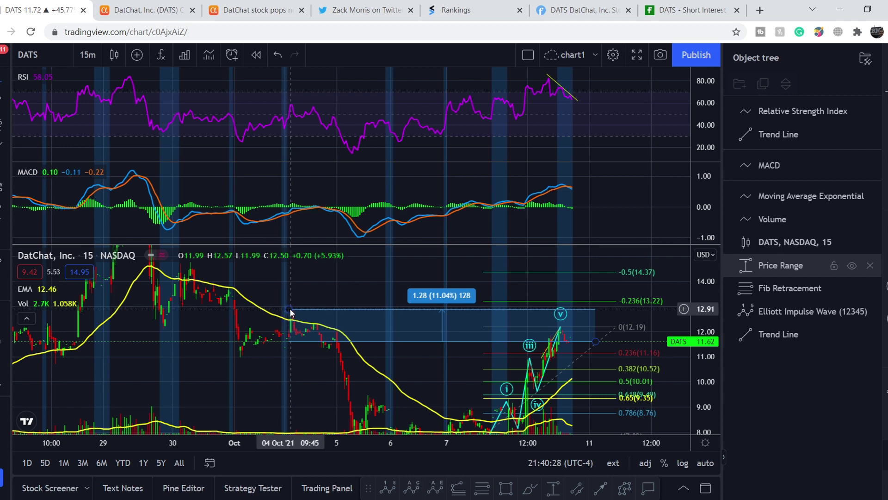
pyautogui.moveTo(290, 313); pyautogui.dragTo(531, 428)
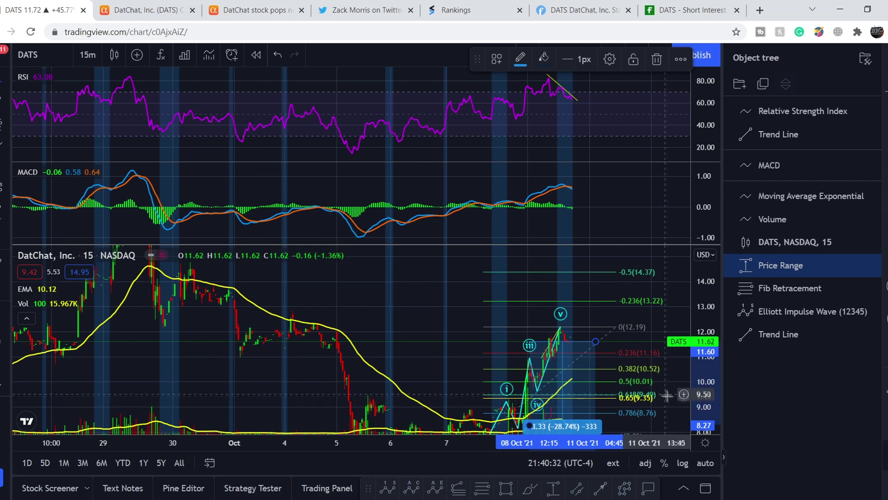
pyautogui.moveTo(532, 428); pyautogui.dragTo(556, 340)
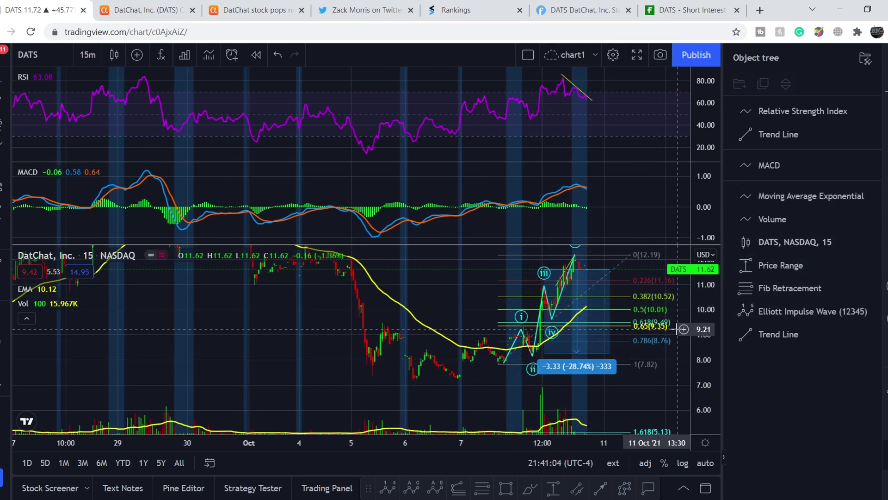
pyautogui.moveTo(708, 315); pyautogui.dragTo(717, 327)
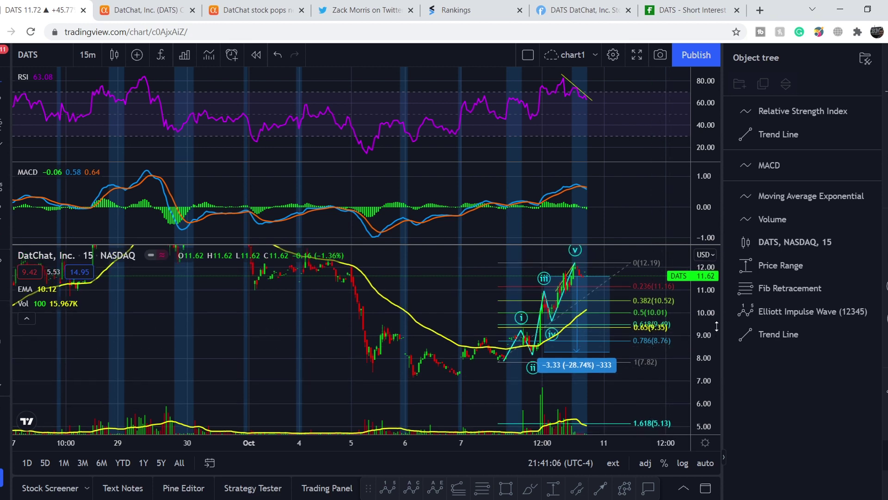
pyautogui.moveTo(657, 343); pyautogui.dragTo(574, 382)
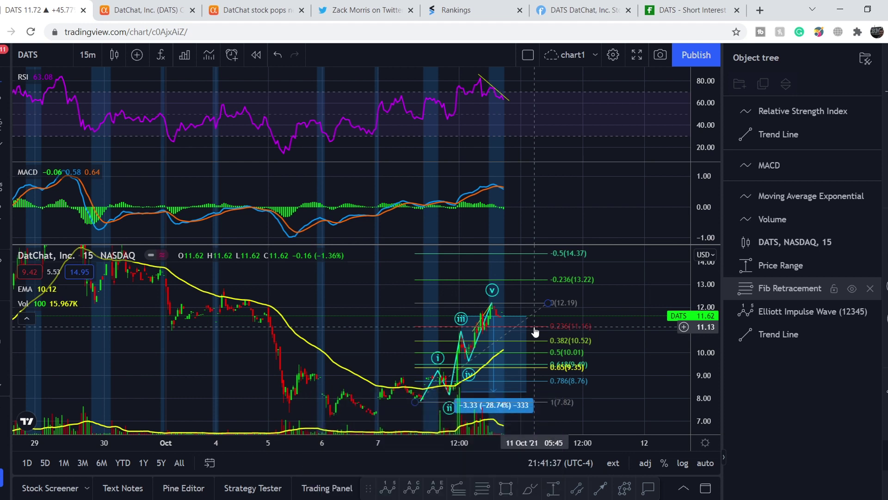
pyautogui.click(548, 296)
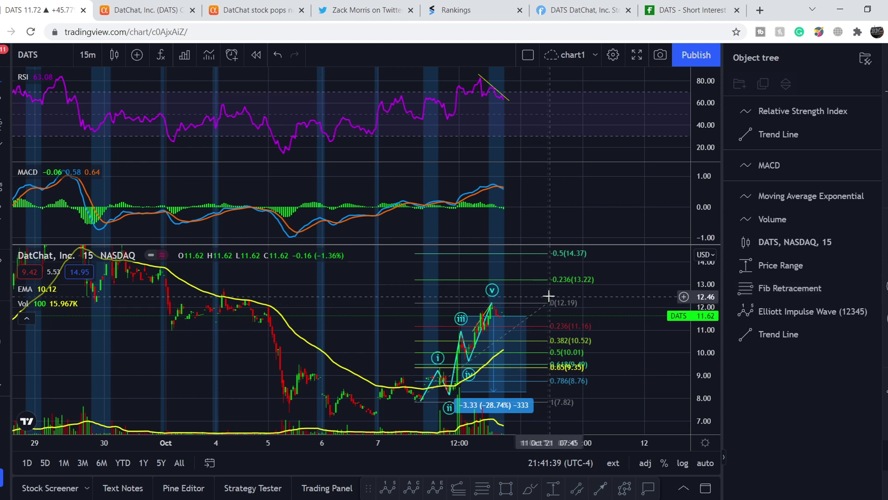